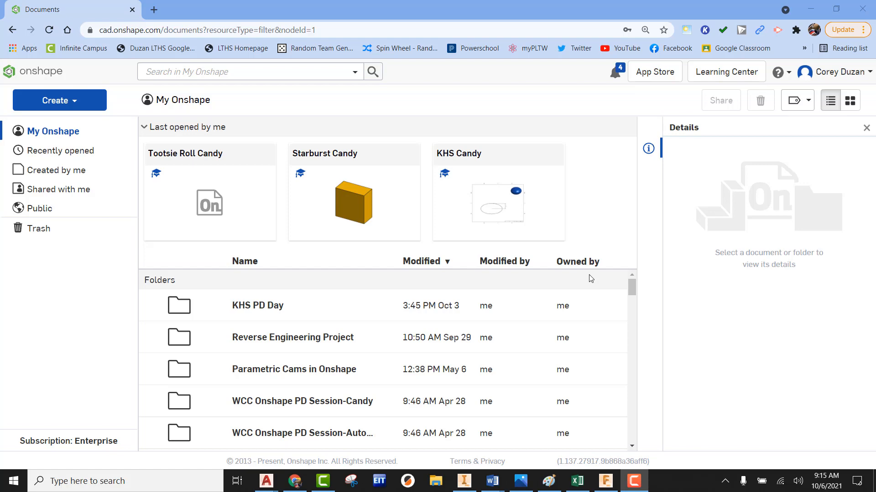
- Create a new document named Whopper Candy
{"action": "left_click", "coordinate": [74, 104]}
{"action": "left_click", "coordinate": [62, 128]}
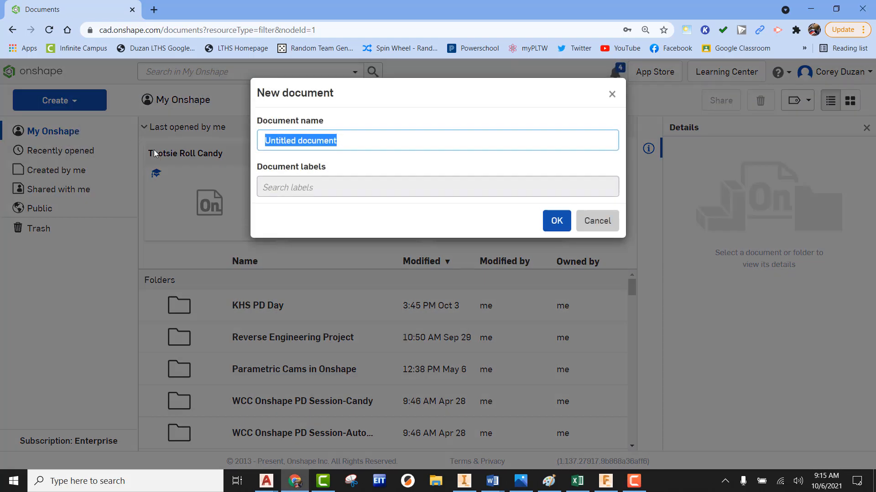
{"action": "type", "text": "Wh"}
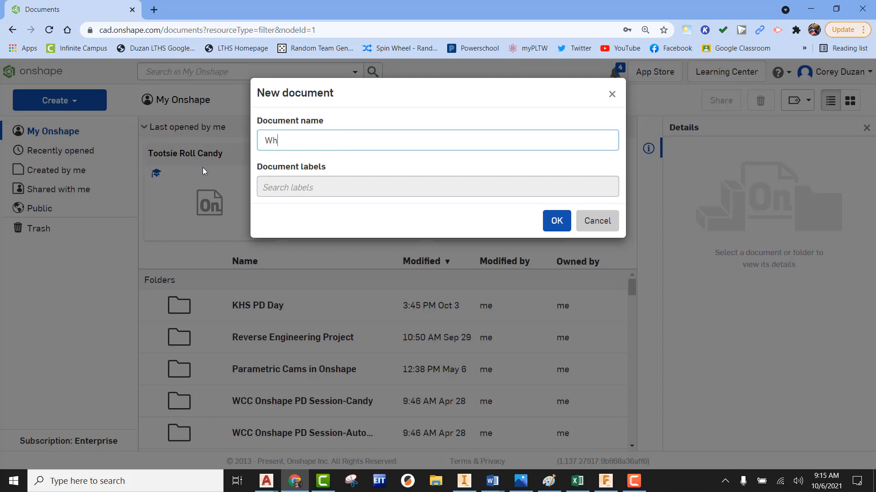
{"action": "type", "text": "opper Candy"}
{"action": "left_click", "coordinate": [547, 224]}
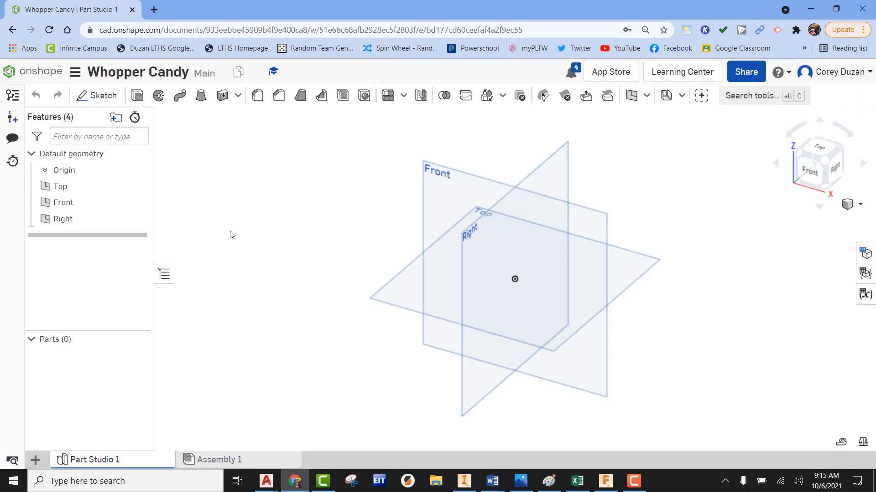
- Sketch a circle of diameter 0.67 in centred on the origin on the Front plane and finish the sketch
{"action": "left_click", "coordinate": [99, 99]}
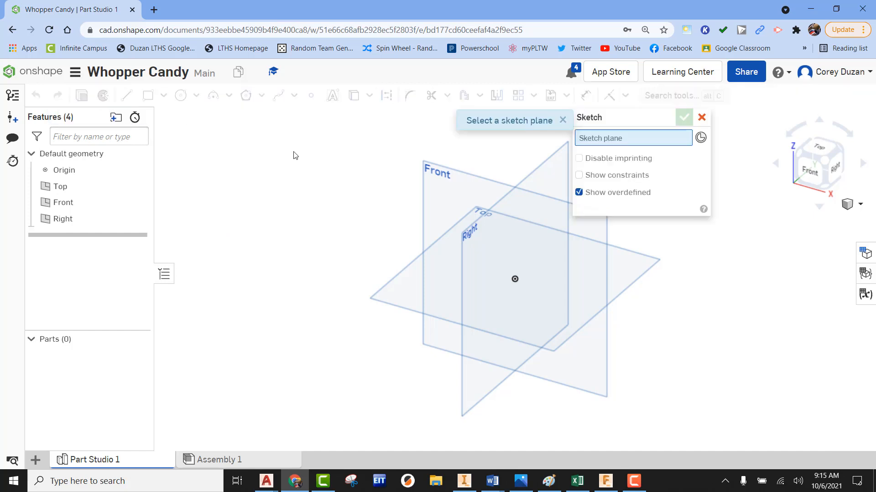
{"action": "left_click", "coordinate": [433, 175]}
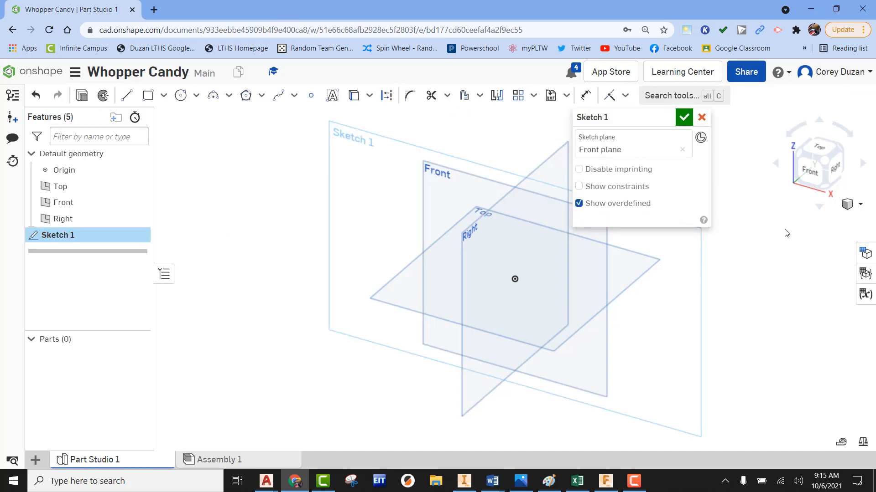
{"action": "left_click", "coordinate": [811, 171]}
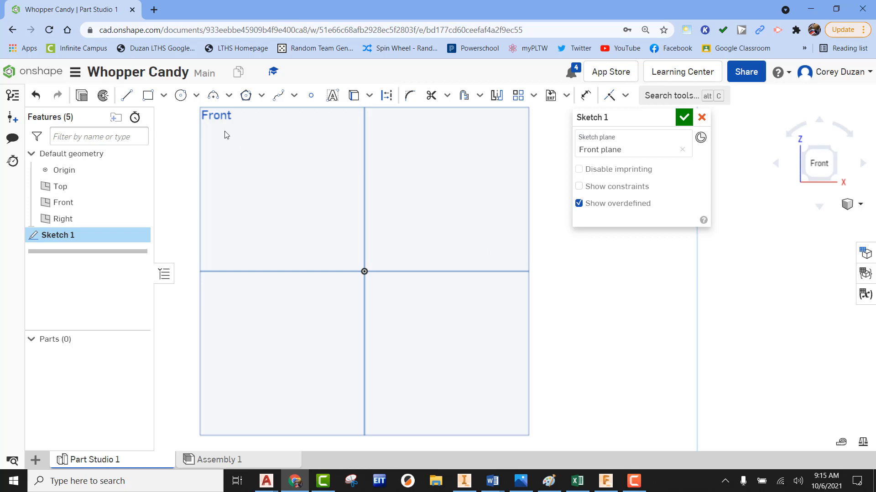
{"action": "left_click", "coordinate": [181, 95]}
{"action": "left_click", "coordinate": [365, 271]}
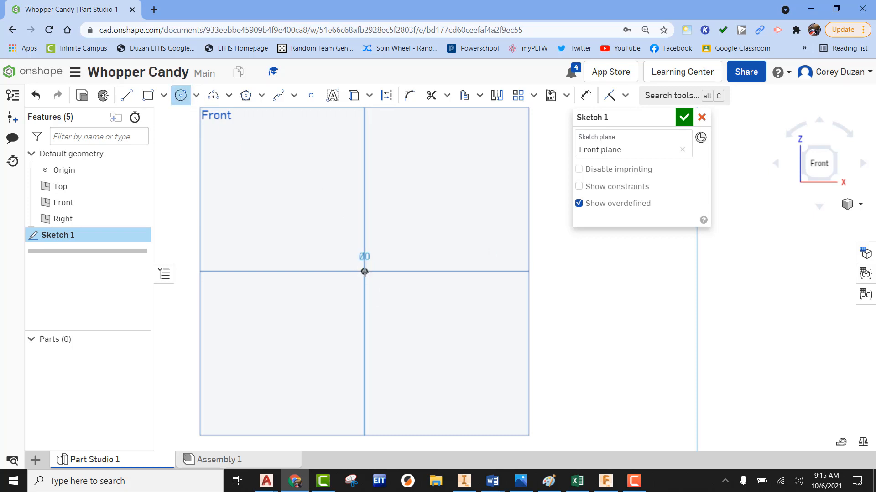
{"action": "left_click", "coordinate": [425, 230]}
{"action": "type", "text": ".6"}
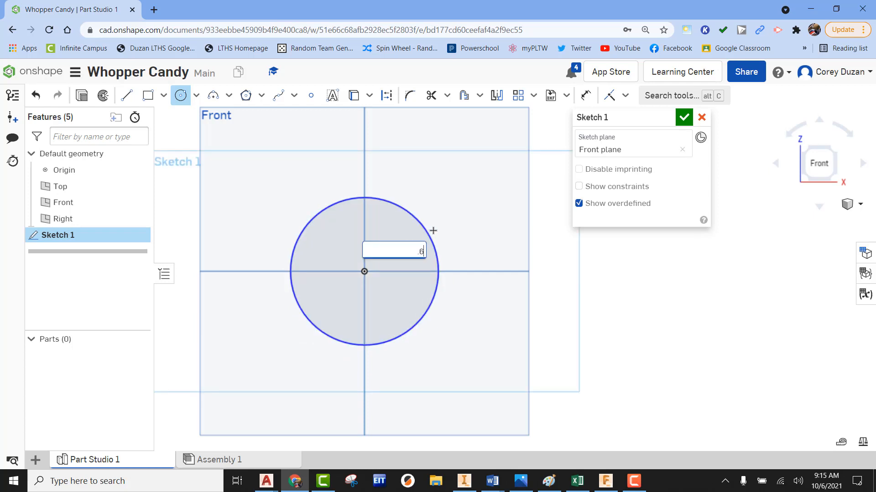
{"action": "type", "text": "7"}
{"action": "key", "text": "Return"}
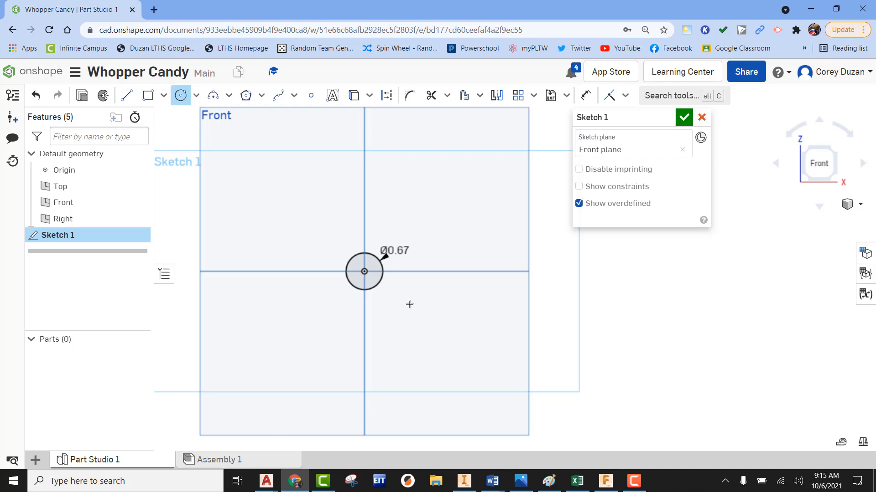
{"action": "left_click", "coordinate": [683, 117]}
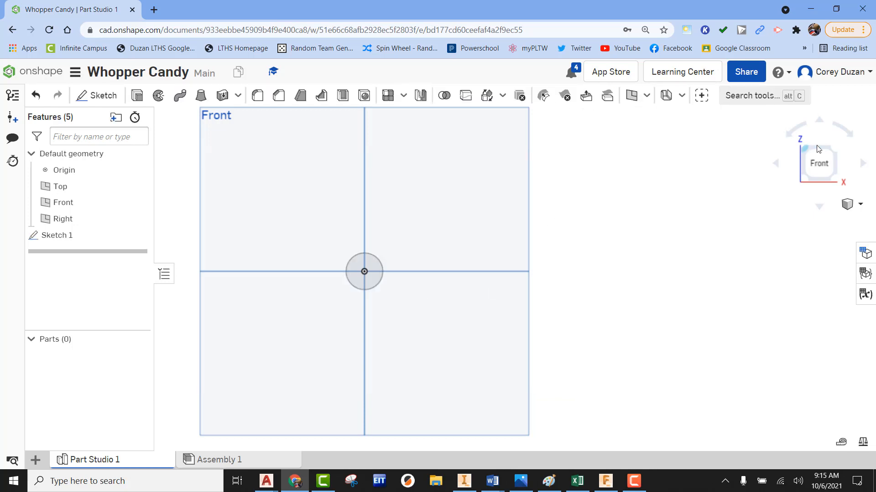
{"action": "left_click", "coordinate": [834, 151]}
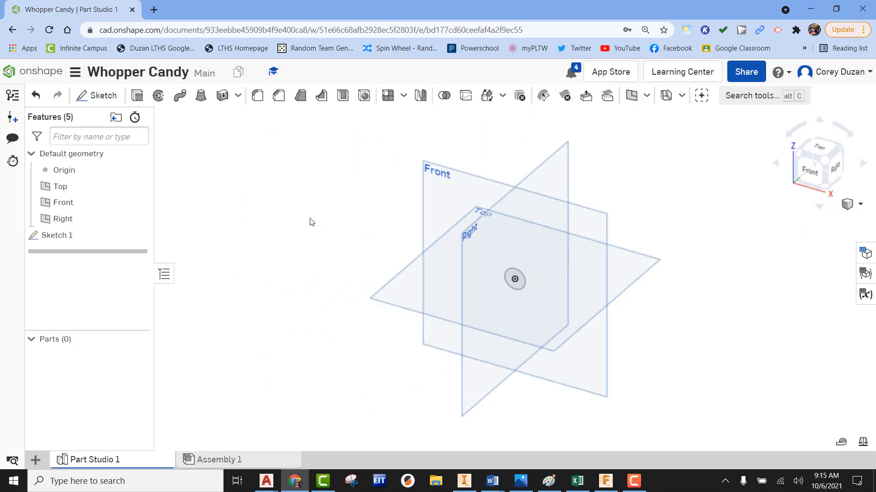
{"action": "left_click", "coordinate": [137, 96]}
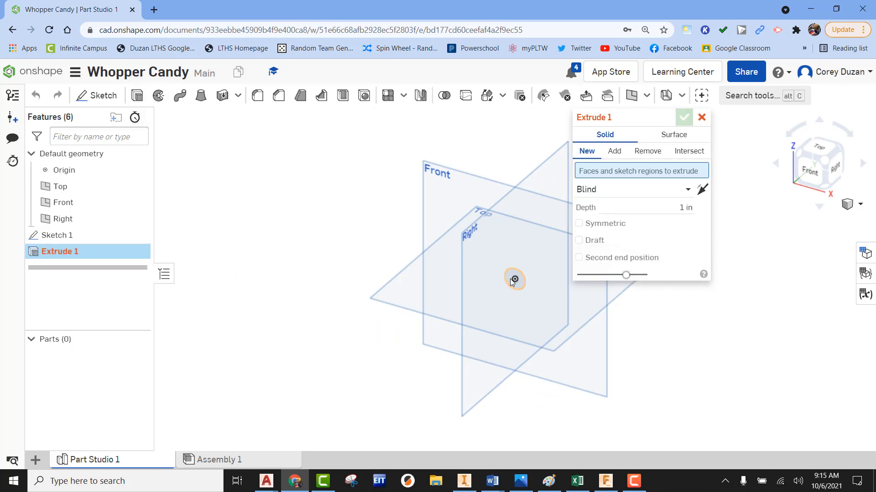
{"action": "left_click", "coordinate": [510, 280]}
{"action": "left_click_drag", "start_coordinate": [486, 307], "coordinate": [415, 363]}
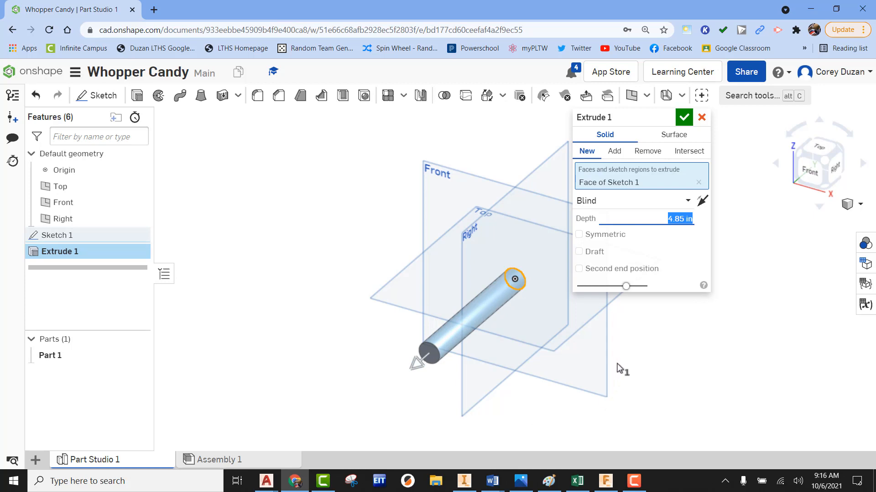
{"action": "key", "text": "Escape"}
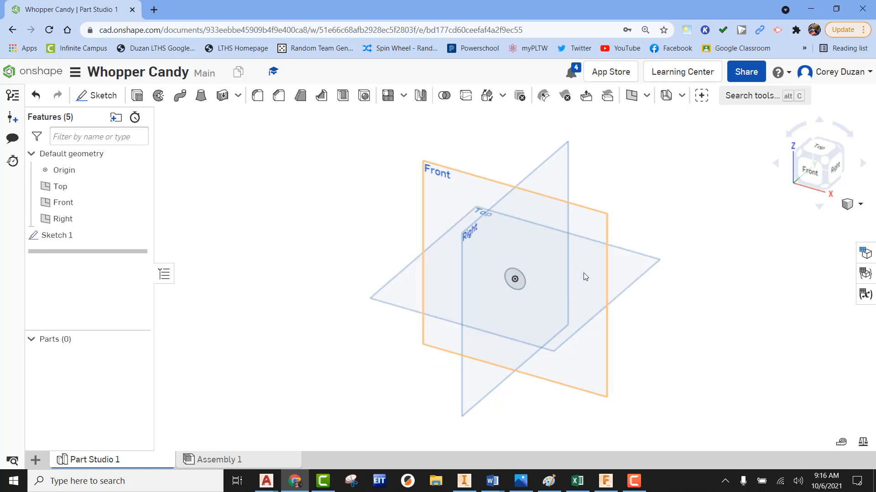
- Reopen the circle sketch for editing and draw a vertical line across the circle from its top point to its bottom point through the centre
{"action": "middle_click_drag", "start_coordinate": [674, 267], "coordinate": [656, 266]}
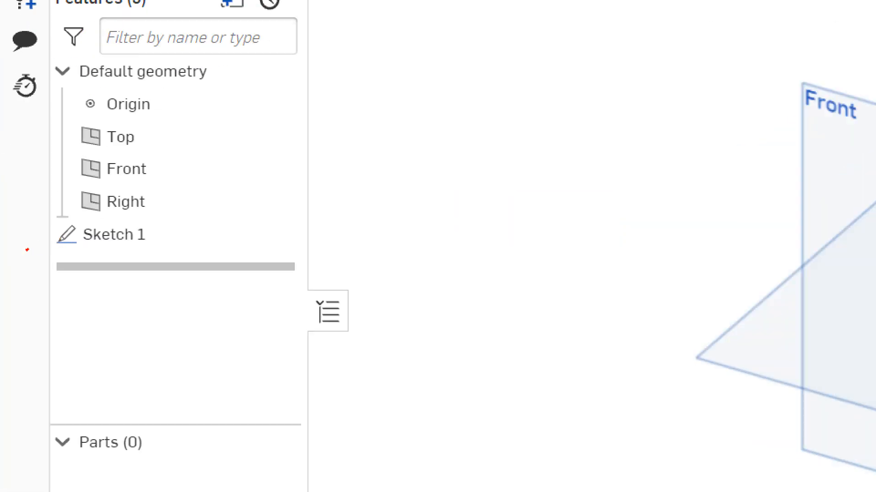
{"action": "mouse_move", "coordinate": [27, 250]}
{"action": "left_mouse_down"}
{"action": "mouse_move", "coordinate": [196, 236]}
{"action": "mouse_move", "coordinate": [22, 208]}
{"action": "mouse_move", "coordinate": [25, 248]}
{"action": "left_mouse_up"}
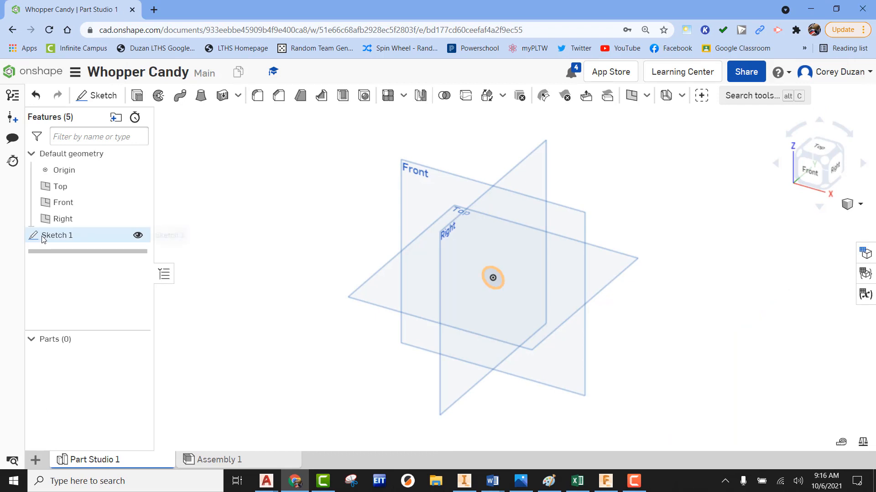
{"action": "right_click", "coordinate": [69, 237]}
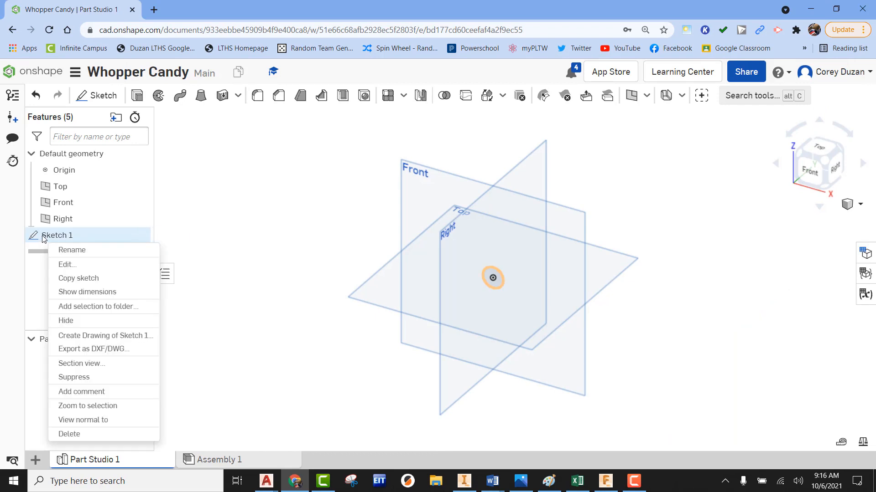
{"action": "left_click", "coordinate": [66, 265]}
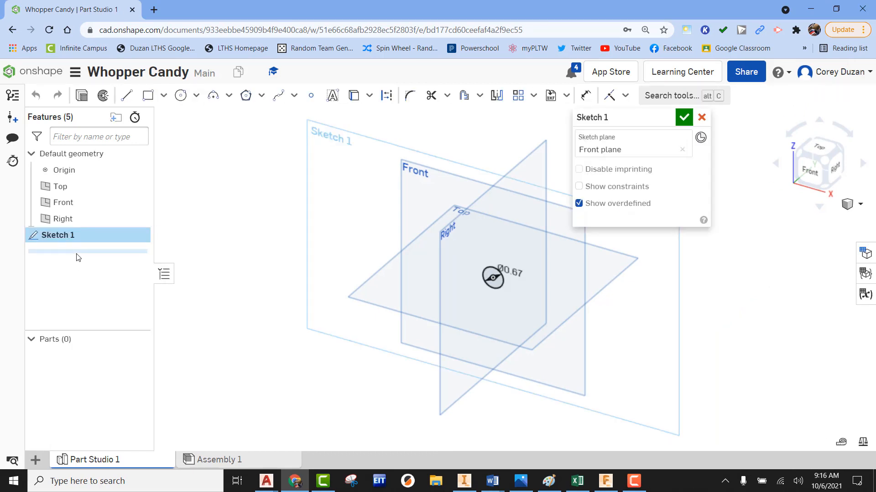
{"action": "left_click", "coordinate": [805, 173]}
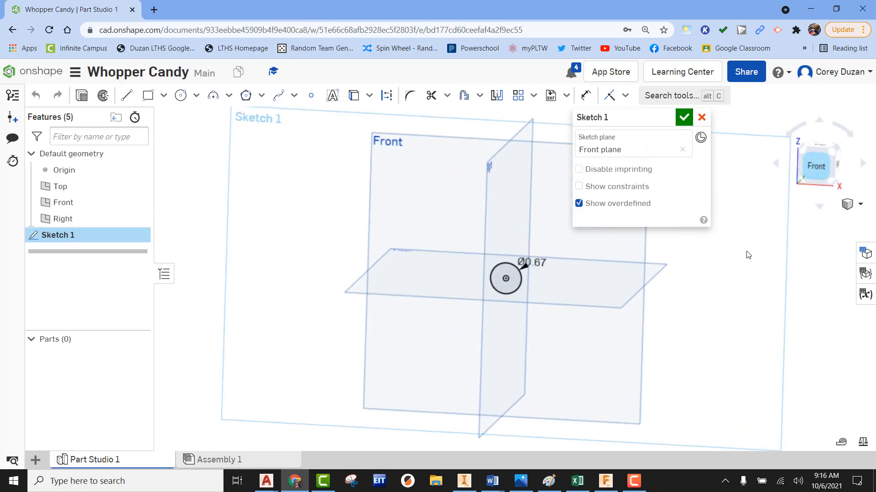
{"action": "middle_click_drag", "start_coordinate": [631, 273], "coordinate": [512, 263]}
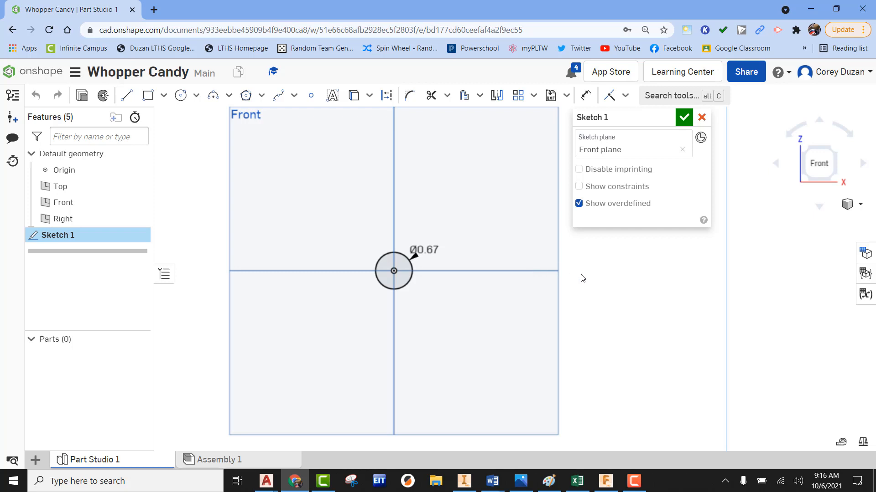
{"action": "left_click", "coordinate": [130, 105]}
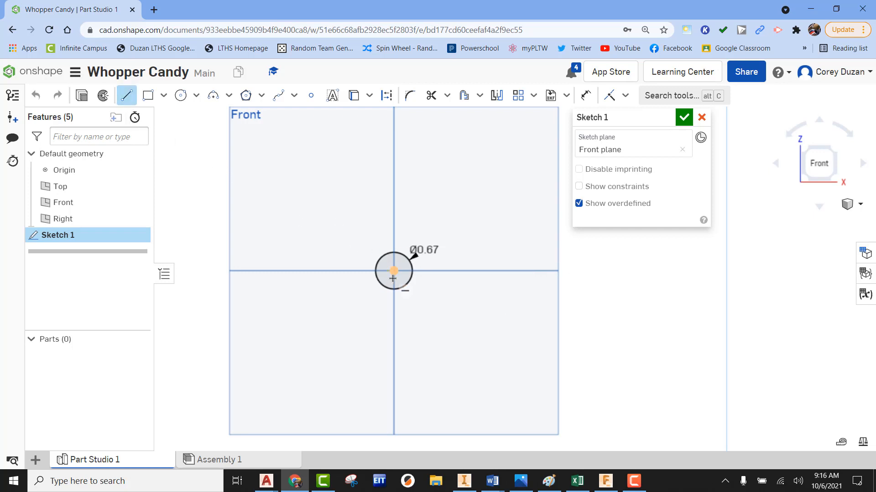
{"action": "scroll", "coordinate": [396, 278], "scroll_direction": "down", "scroll_amount": 5}
{"action": "scroll", "coordinate": [397, 278], "scroll_direction": "up", "scroll_amount": 9}
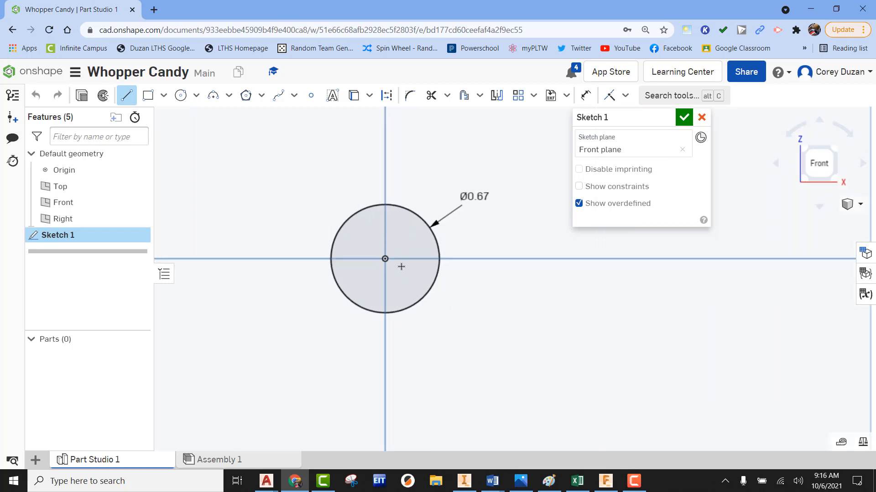
{"action": "left_click", "coordinate": [385, 204]}
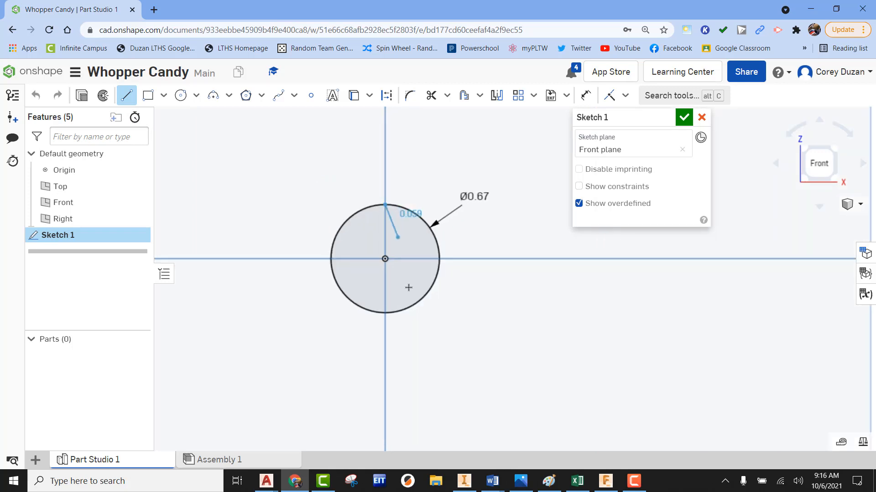
{"action": "left_click", "coordinate": [383, 314]}
{"action": "key", "text": "Escape"}
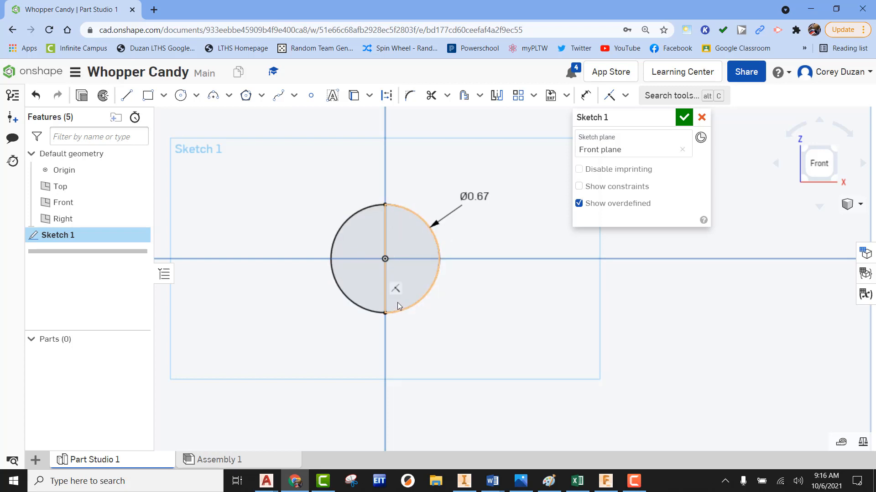
- Trim away the left half of the circle to leave a closed semicircle and finish the sketch
{"action": "left_click", "coordinate": [431, 97]}
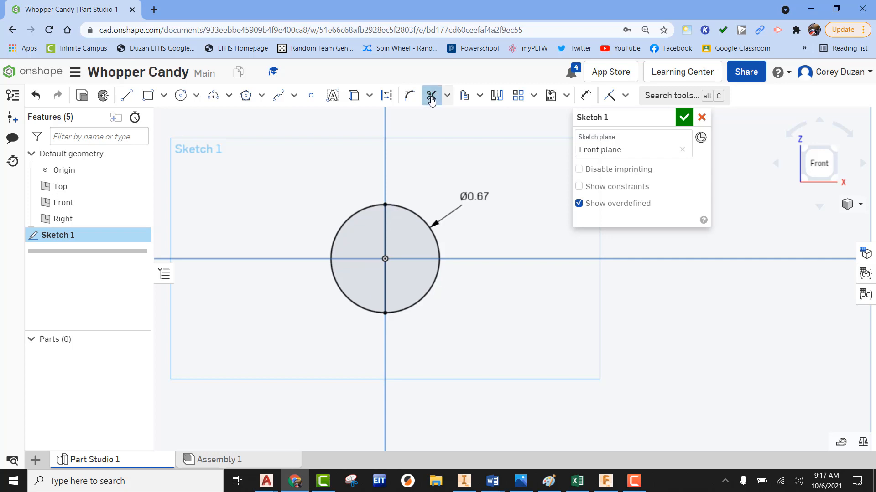
{"action": "left_click", "coordinate": [353, 216]}
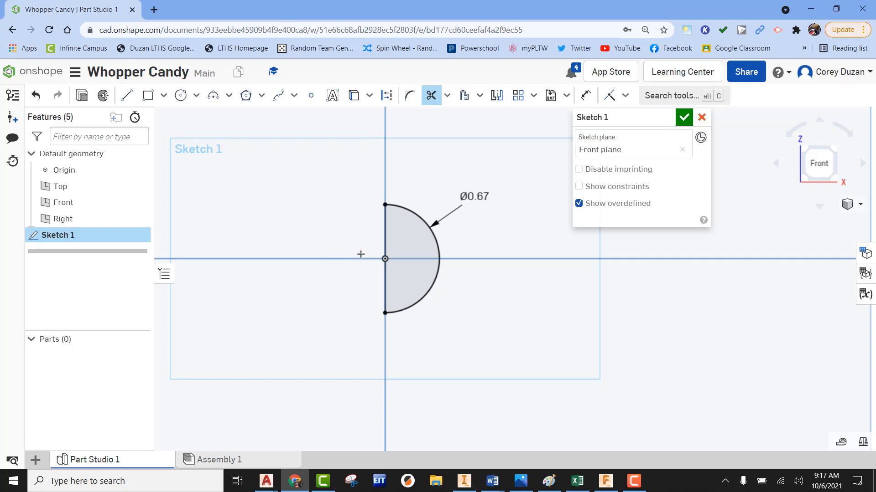
{"action": "key", "text": "Escape"}
{"action": "left_click", "coordinate": [684, 119]}
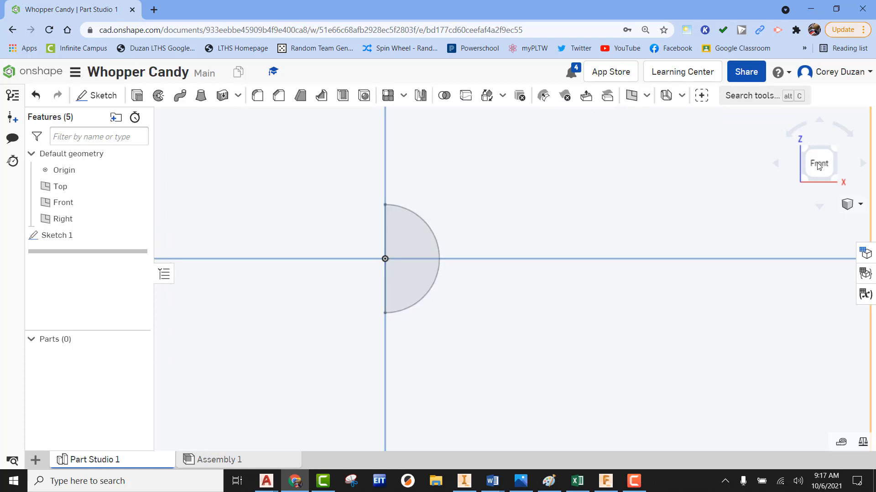
- Revolve the semicircle face as a new solid around its straight vertical edge
{"action": "left_click", "coordinate": [836, 152]}
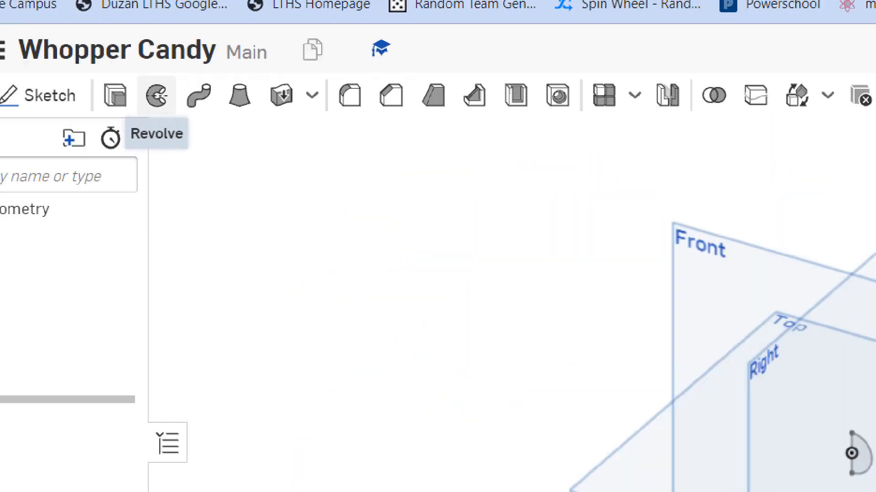
{"action": "left_click", "coordinate": [148, 94]}
{"action": "mouse_move", "coordinate": [145, 131]}
{"action": "left_mouse_down"}
{"action": "mouse_move", "coordinate": [145, 143]}
{"action": "mouse_move", "coordinate": [234, 149]}
{"action": "mouse_move", "coordinate": [162, 63]}
{"action": "mouse_move", "coordinate": [144, 124]}
{"action": "mouse_move", "coordinate": [151, 145]}
{"action": "left_mouse_up"}
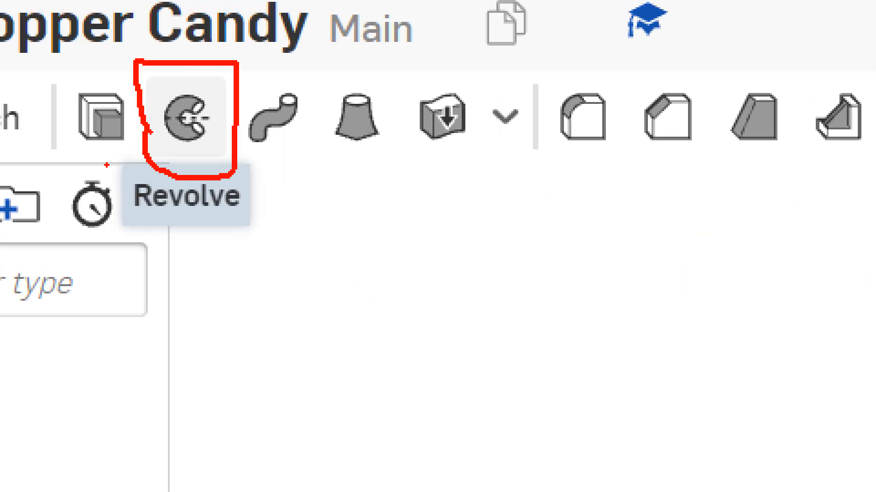
{"action": "left_click_drag", "start_coordinate": [107, 165], "coordinate": [169, 170]}
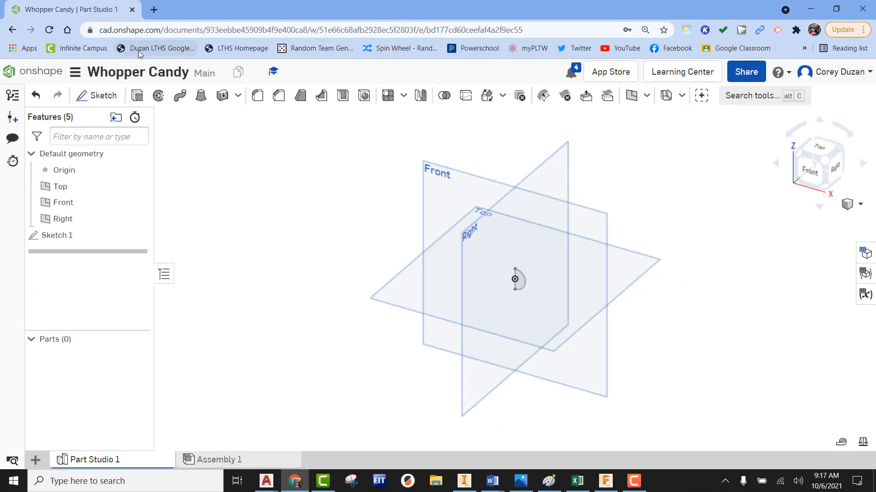
{"action": "left_click", "coordinate": [186, 118]}
{"action": "scroll", "coordinate": [532, 293], "scroll_direction": "down", "scroll_amount": 2}
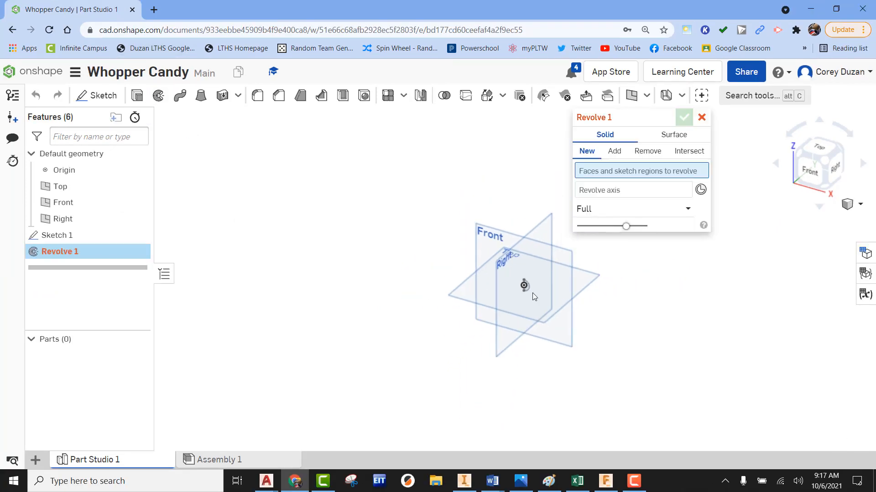
{"action": "scroll", "coordinate": [530, 291], "scroll_direction": "up", "scroll_amount": 6}
{"action": "left_click", "coordinate": [525, 284]}
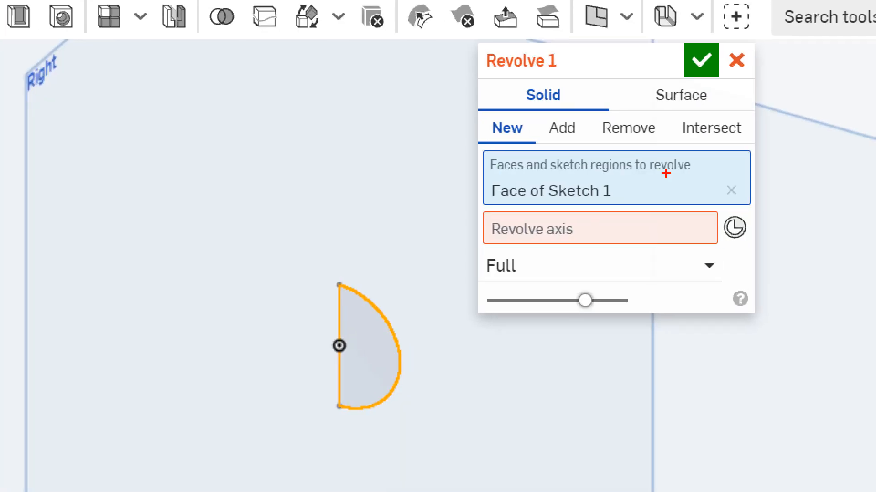
{"action": "mouse_move", "coordinate": [466, 240]}
{"action": "left_mouse_down"}
{"action": "mouse_move", "coordinate": [477, 254]}
{"action": "mouse_move", "coordinate": [620, 257]}
{"action": "mouse_move", "coordinate": [719, 241]}
{"action": "mouse_move", "coordinate": [669, 209]}
{"action": "mouse_move", "coordinate": [490, 202]}
{"action": "mouse_move", "coordinate": [468, 242]}
{"action": "left_mouse_up"}
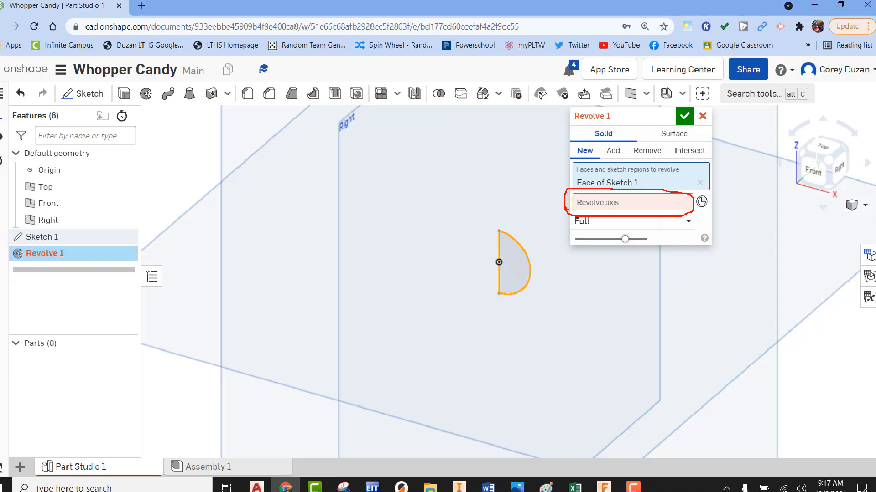
{"action": "left_click", "coordinate": [602, 203]}
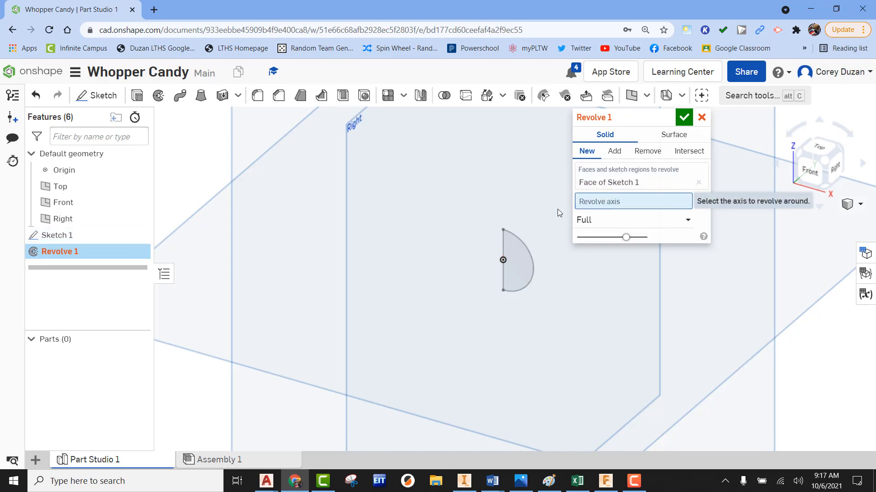
{"action": "left_click", "coordinate": [503, 240]}
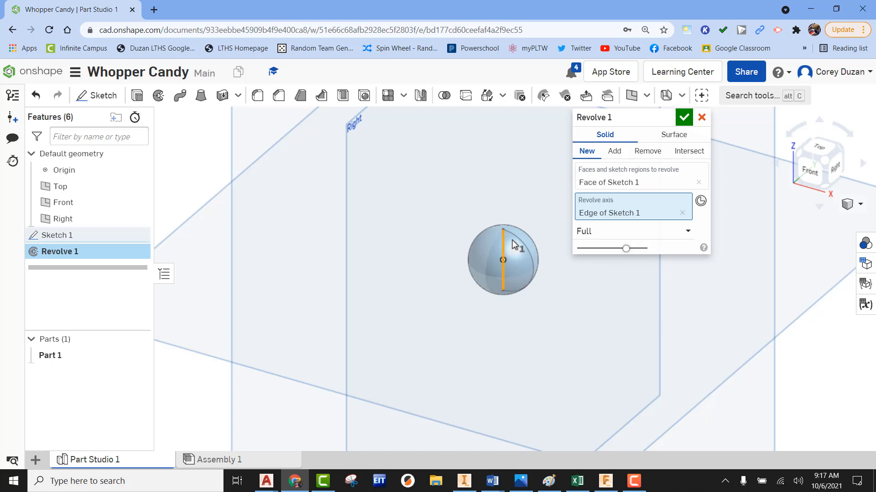
- Try a one-direction revolve of the semicircle with a revolve angle of 180 deg and inspect the half sphere
{"action": "middle_click_drag", "start_coordinate": [553, 285], "coordinate": [471, 287]}
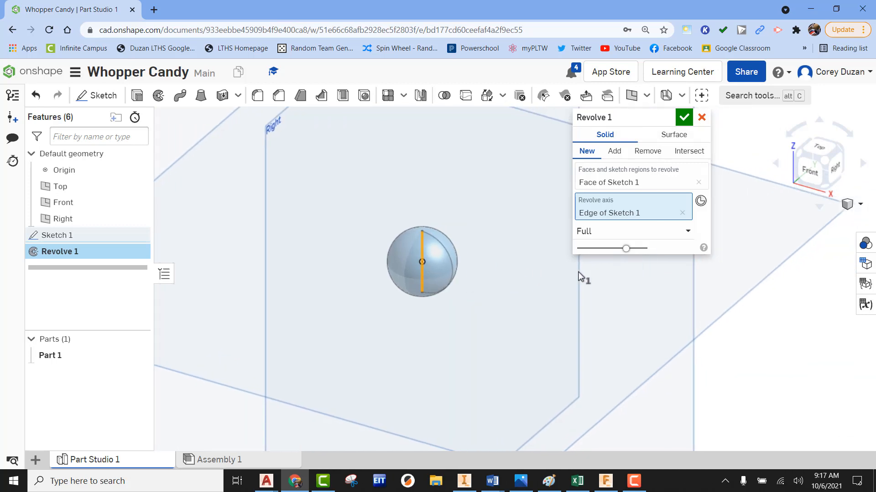
{"action": "left_click", "coordinate": [688, 234]}
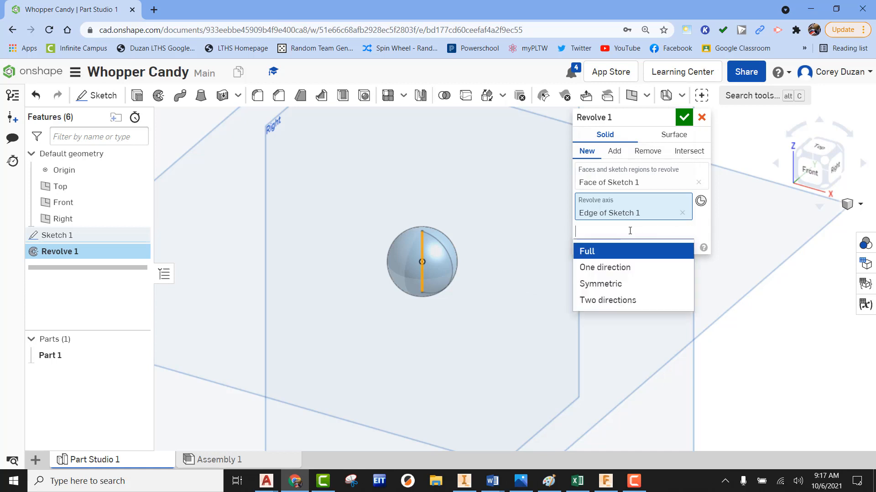
{"action": "left_click", "coordinate": [610, 270]}
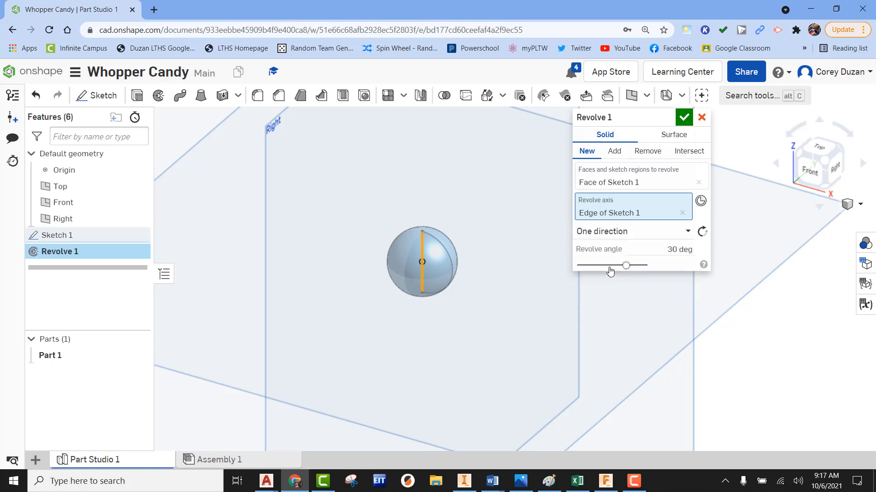
{"action": "left_click", "coordinate": [669, 249]}
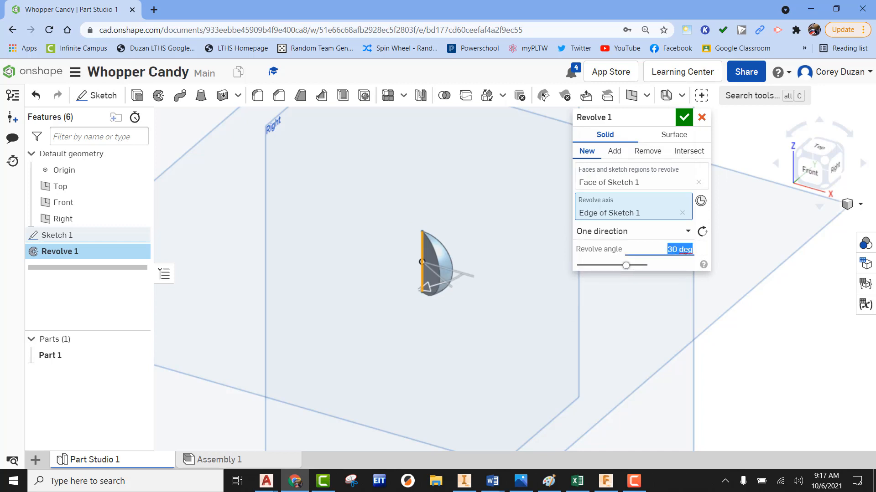
{"action": "type", "text": "180"}
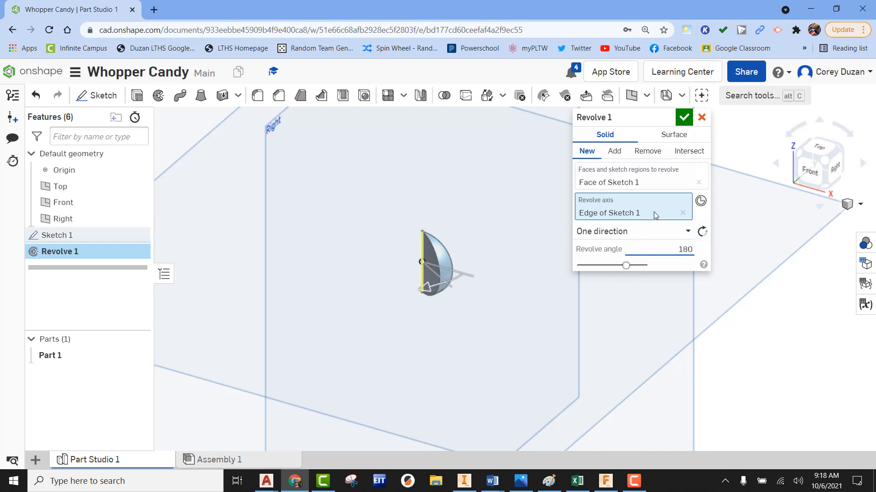
{"action": "key", "text": "Return"}
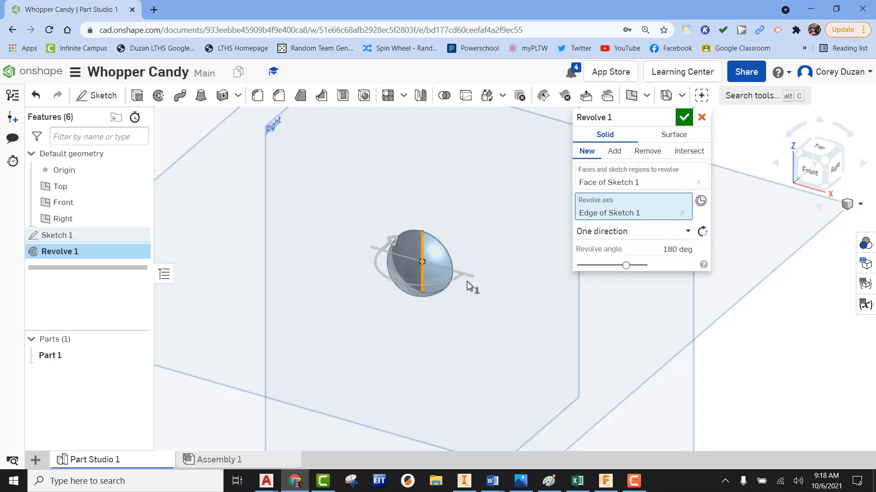
{"action": "right_click_drag", "start_coordinate": [453, 244], "coordinate": [344, 215]}
{"action": "scroll", "coordinate": [346, 215], "scroll_direction": "up", "scroll_amount": 6}
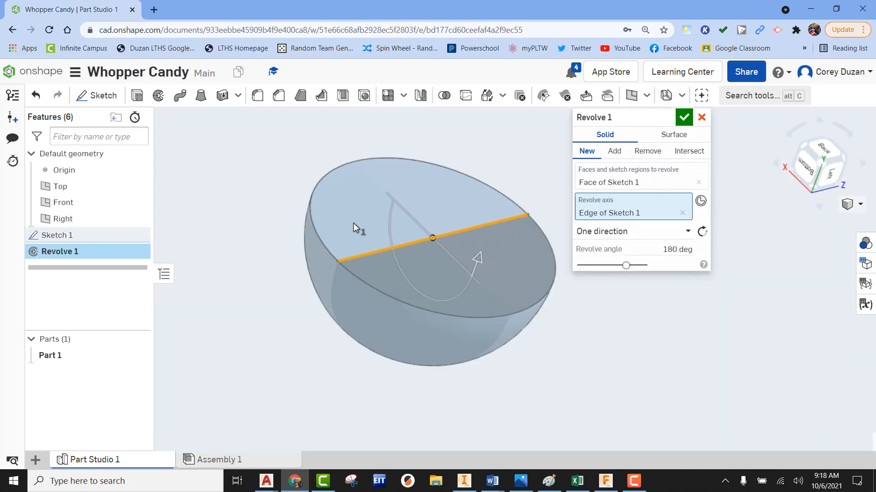
- Try a revolve angle of 30 deg and inspect the resulting wedge
{"action": "left_click", "coordinate": [659, 248]}
{"action": "type", "text": "30"}
{"action": "key", "text": "Return"}
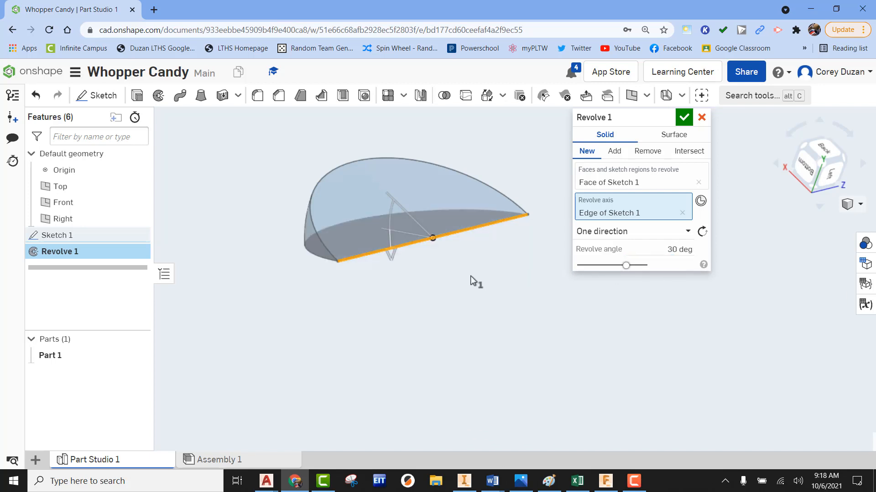
{"action": "right_click_drag", "start_coordinate": [471, 280], "coordinate": [524, 256]}
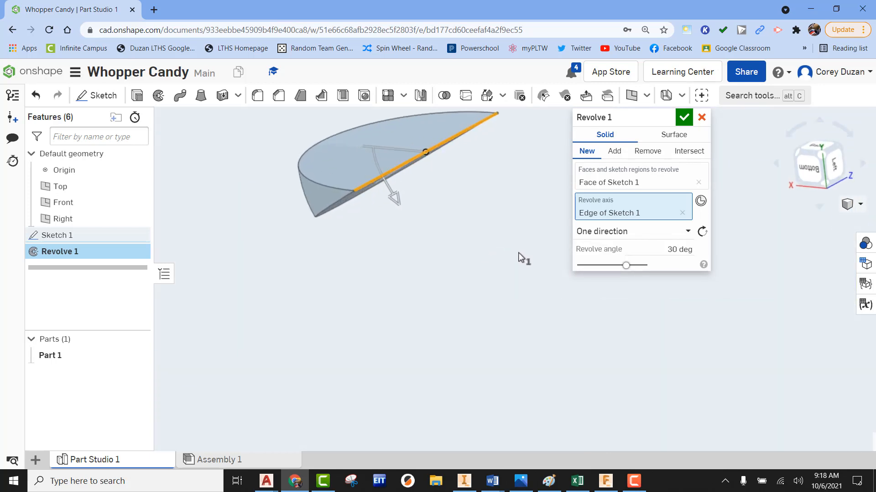
- Set the revolve type to Full and accept the revolve feature
{"action": "left_click", "coordinate": [688, 234]}
{"action": "left_click", "coordinate": [603, 252]}
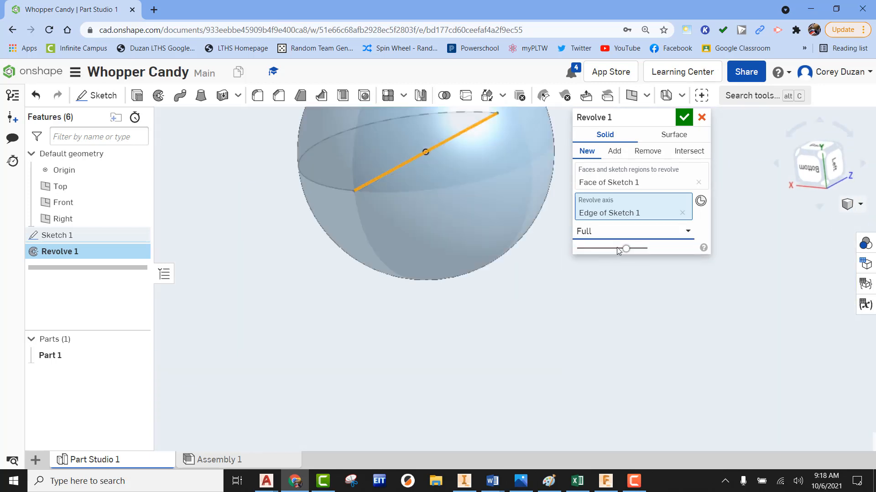
{"action": "left_click", "coordinate": [684, 117]}
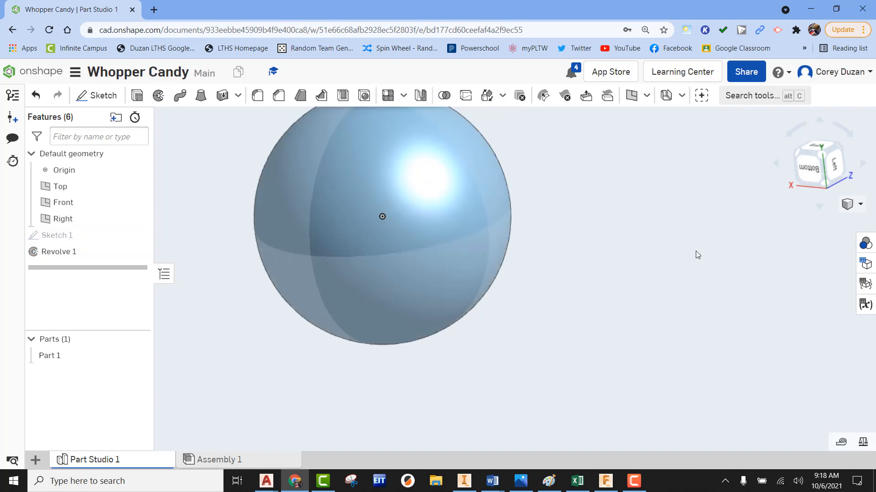
- Hide the Top, Front and Right default planes
{"action": "scroll", "coordinate": [636, 315], "scroll_direction": "up", "scroll_amount": 4}
{"action": "scroll", "coordinate": [636, 315], "scroll_direction": "down", "scroll_amount": 5}
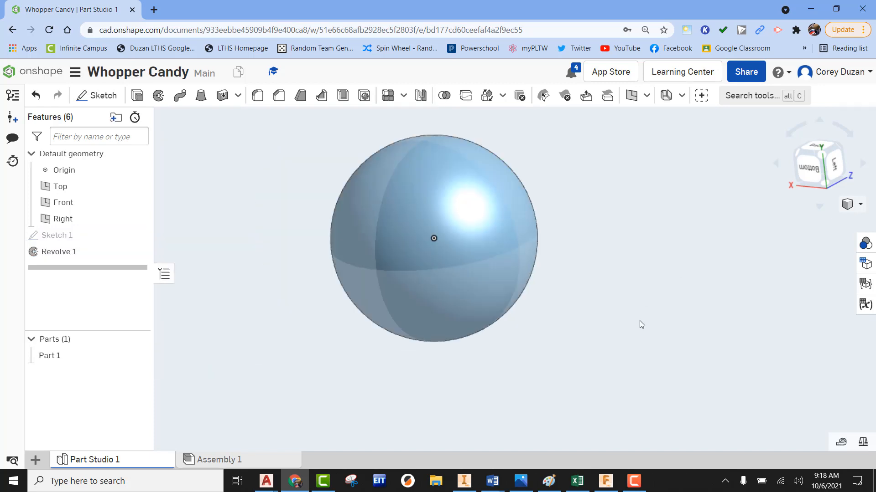
{"action": "left_click", "coordinate": [819, 156]}
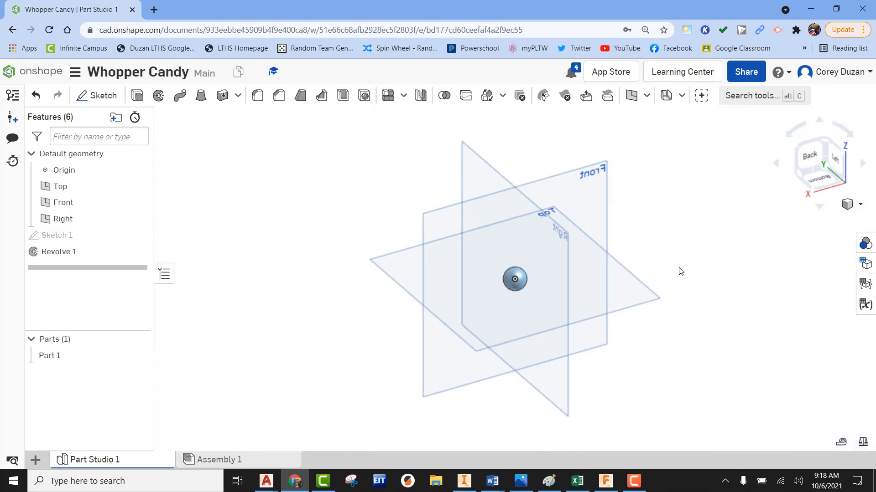
{"action": "scroll", "coordinate": [535, 289], "scroll_direction": "up", "scroll_amount": 5}
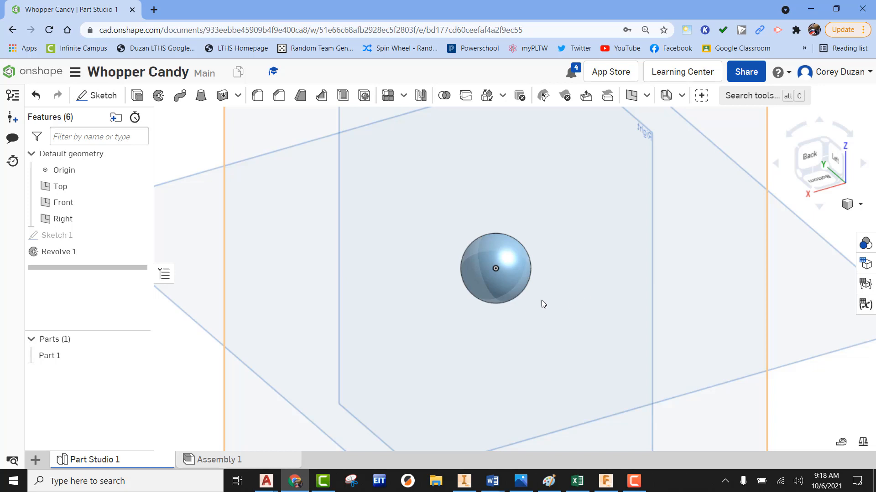
{"action": "left_click", "coordinate": [138, 186]}
{"action": "left_click", "coordinate": [137, 203]}
{"action": "left_click", "coordinate": [135, 220]}
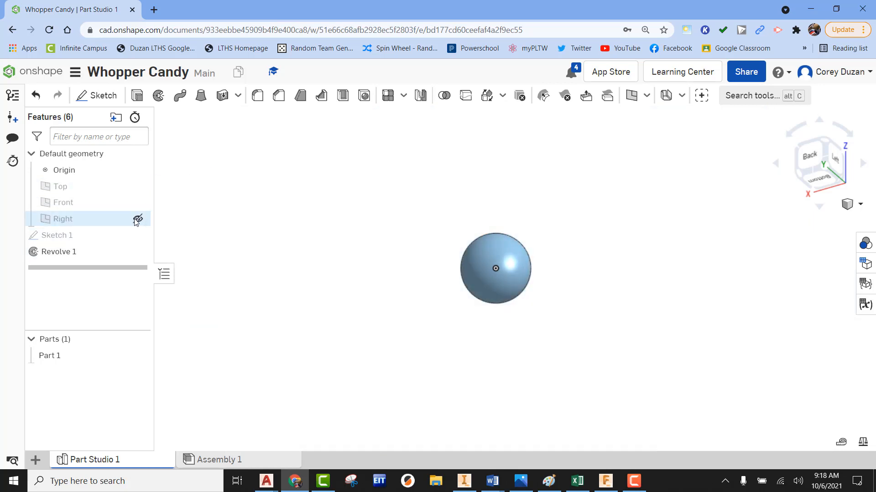
- Change the sphere's appearance to the brown palette colour 795A00
{"action": "middle_click_drag", "start_coordinate": [626, 302], "coordinate": [602, 285]}
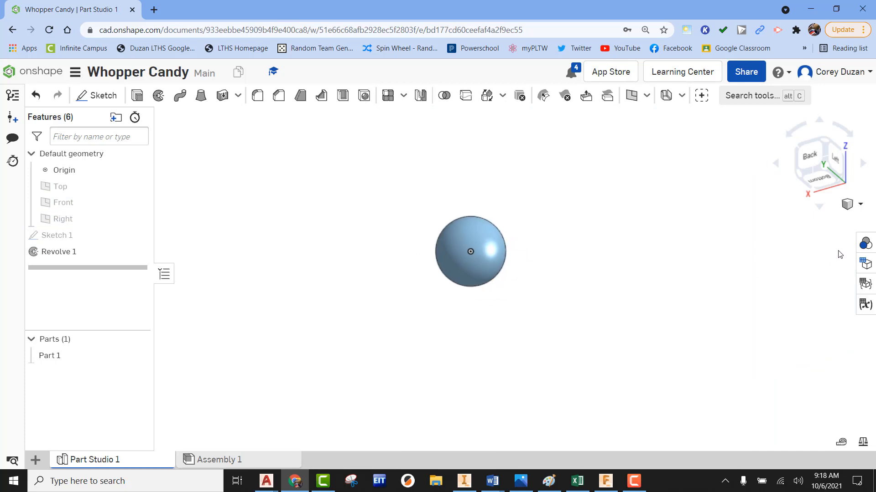
{"action": "left_click", "coordinate": [865, 243]}
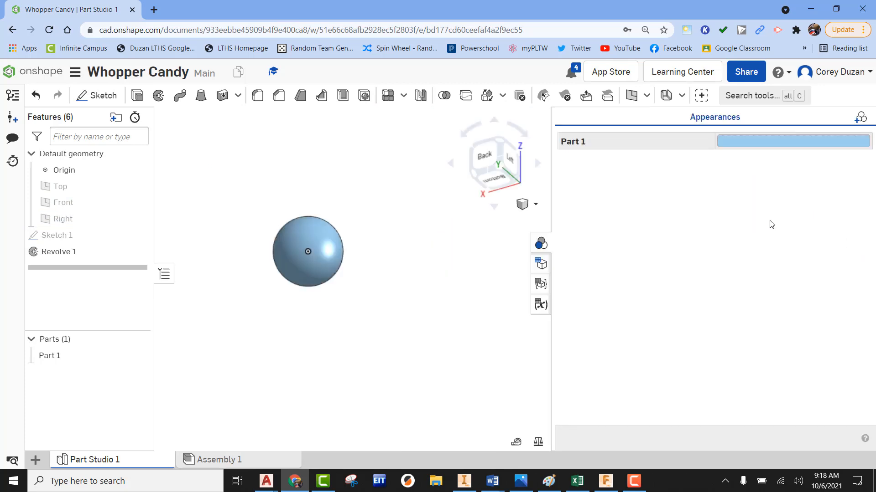
{"action": "left_click", "coordinate": [760, 142]}
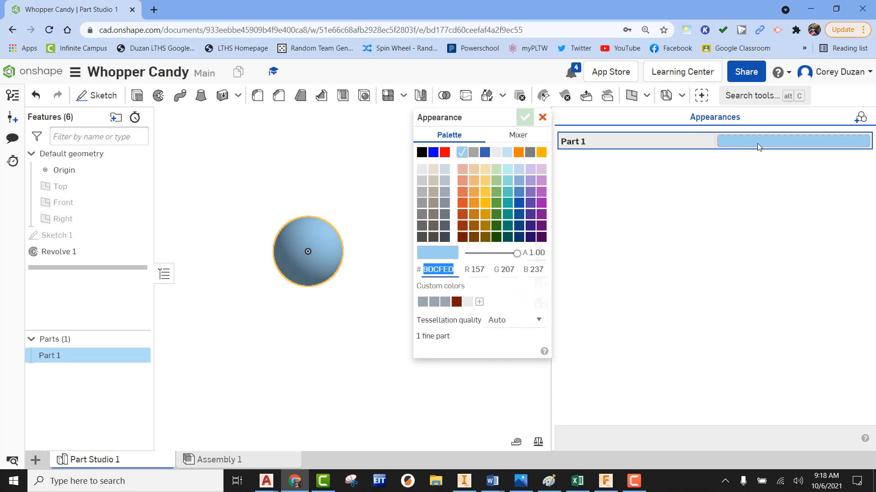
{"action": "left_click", "coordinate": [485, 237]}
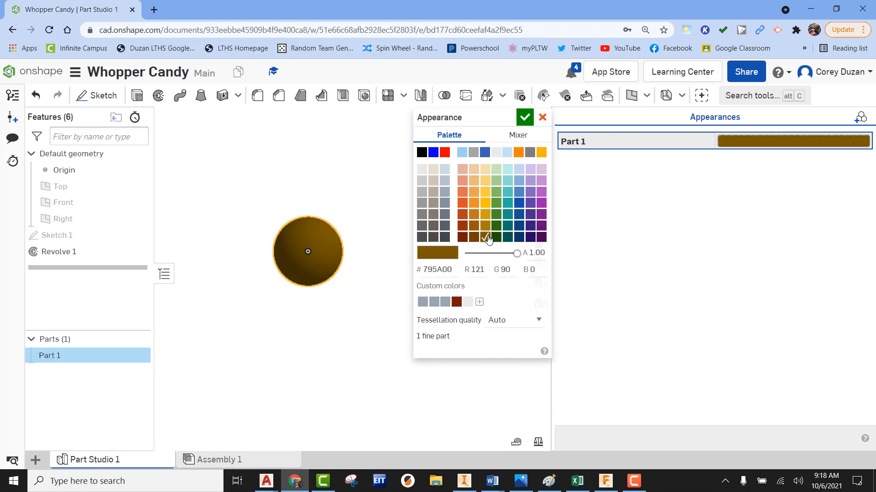
{"action": "left_click", "coordinate": [523, 119]}
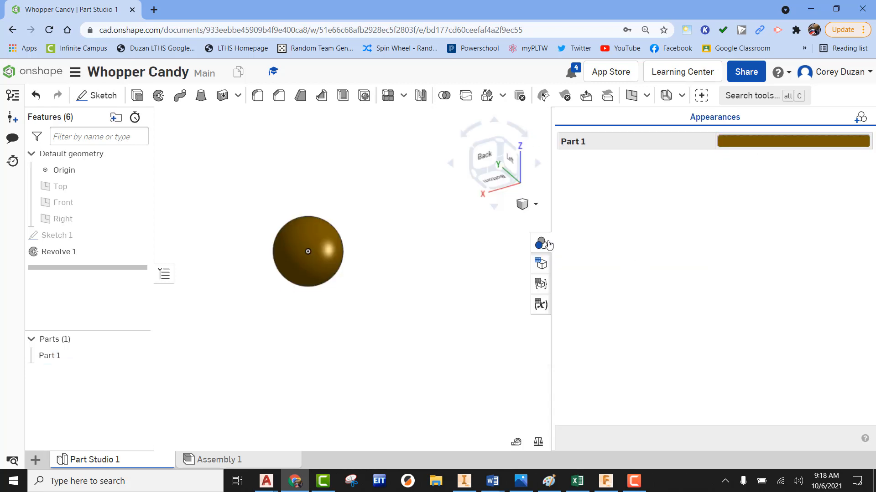
{"action": "left_click", "coordinate": [548, 245]}
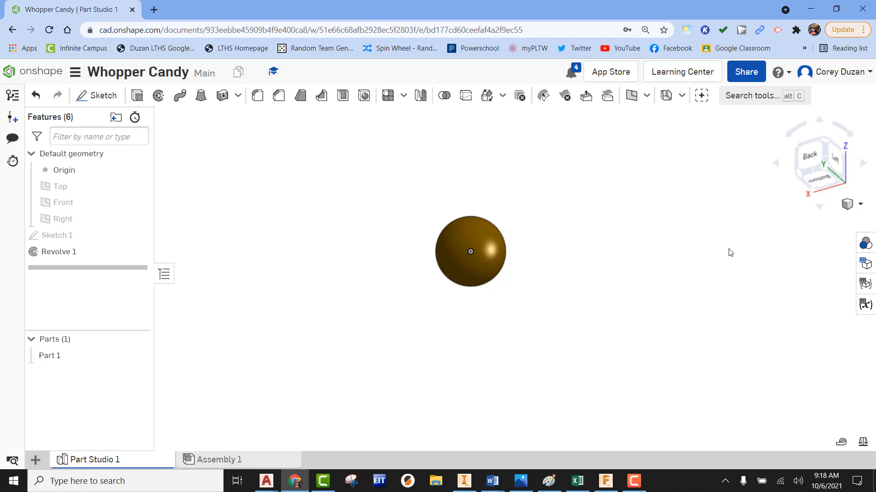
{"action": "left_click", "coordinate": [863, 245]}
{"action": "left_click", "coordinate": [543, 244]}
{"action": "middle_click_drag", "start_coordinate": [580, 300], "coordinate": [516, 332]}
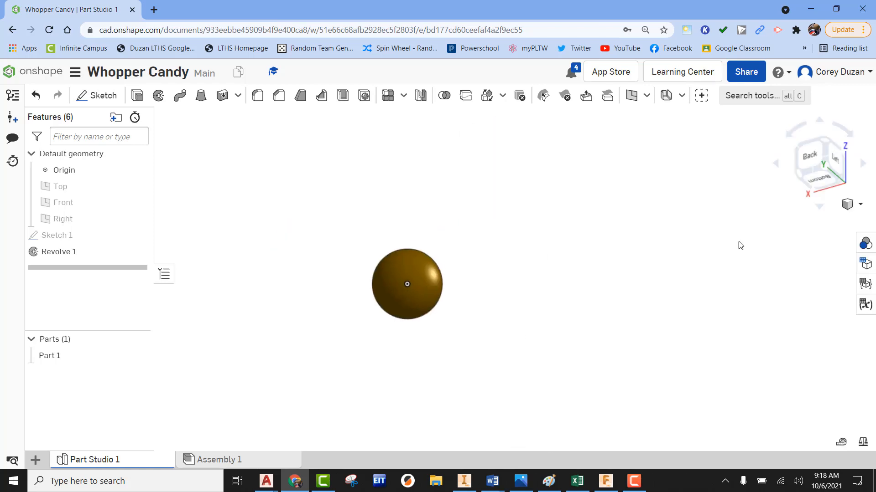
{"action": "left_click", "coordinate": [828, 145]}
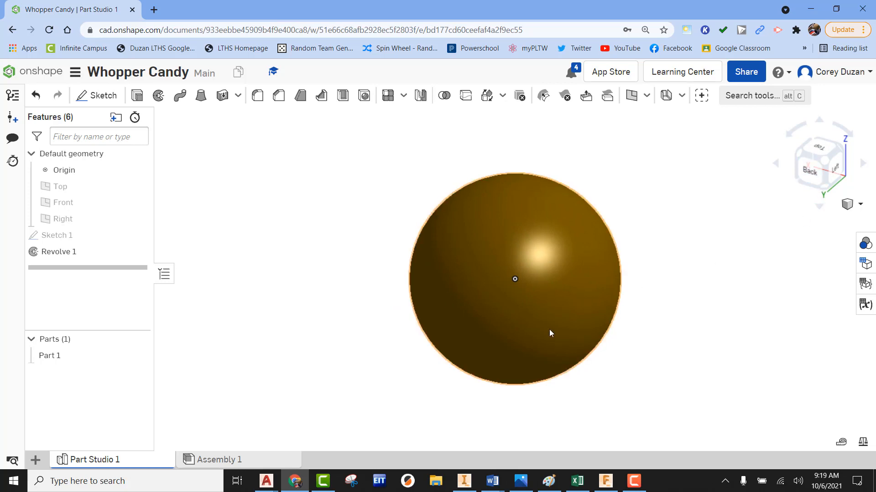
{"action": "right_click_drag", "start_coordinate": [757, 303], "coordinate": [758, 280]}
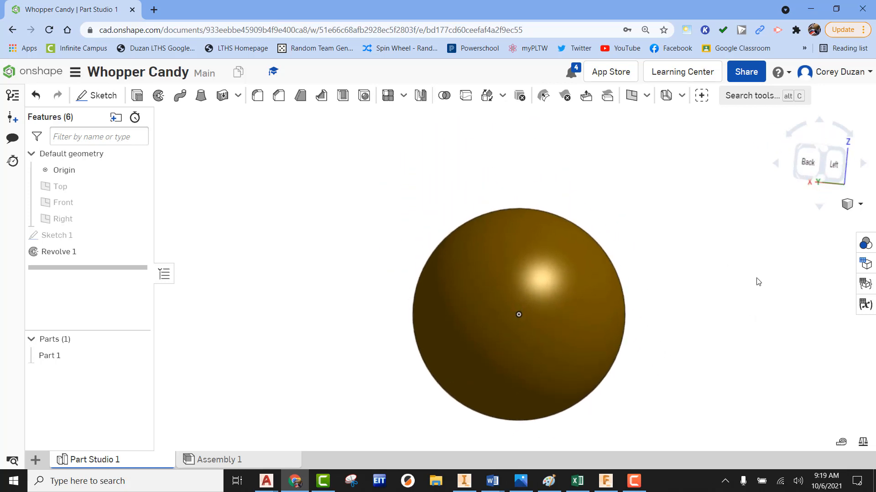
{"action": "left_click", "coordinate": [824, 151]}
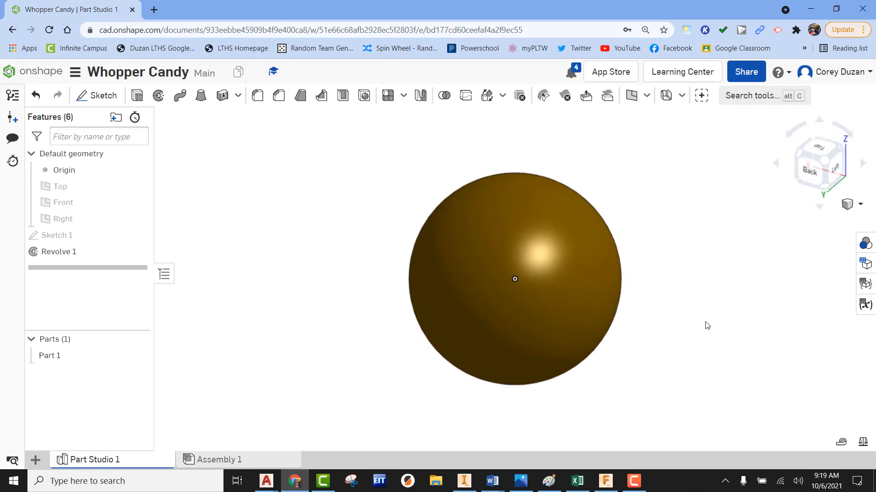